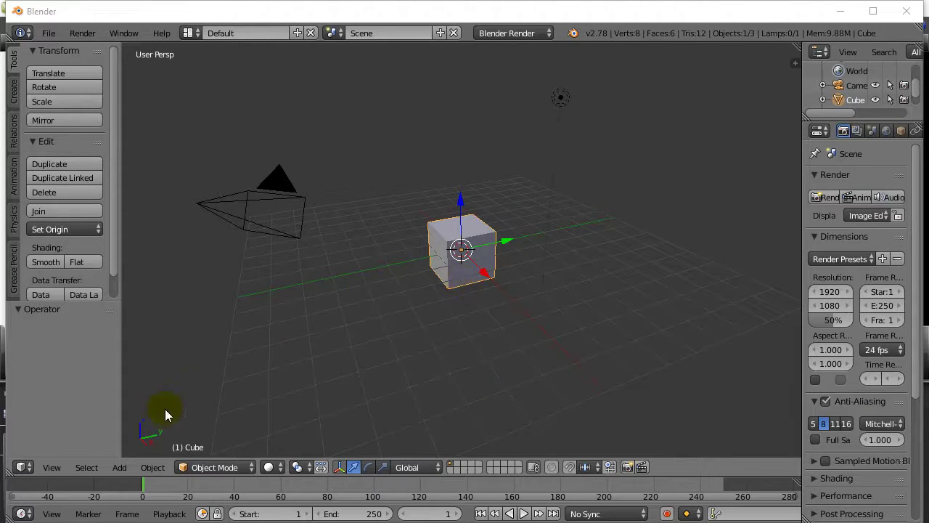
Open the 3D View's Add menu of object types
{"action": "left_click", "coordinate": [119, 467]}
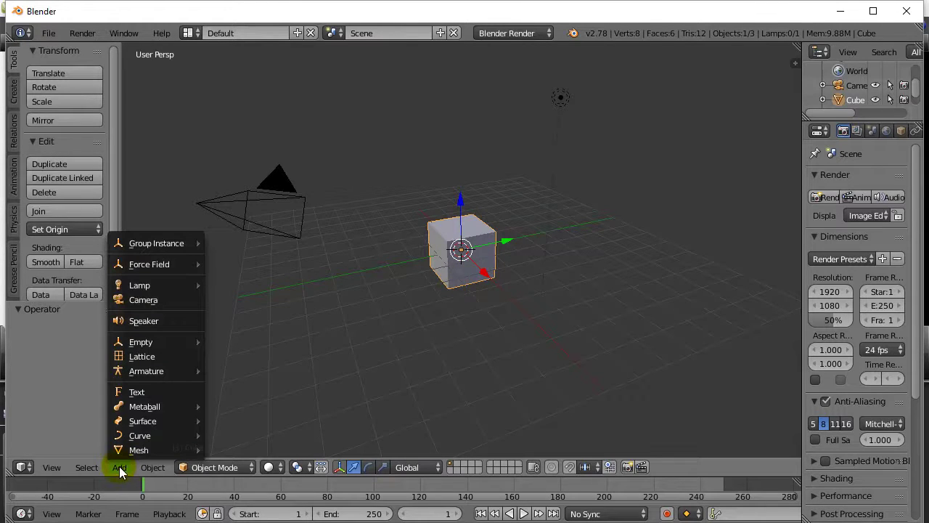
Add a floor plane scaled 6.575 and shifted 3.728 along Y, then select the cube
{"action": "mouse_move", "coordinate": [131, 452]}
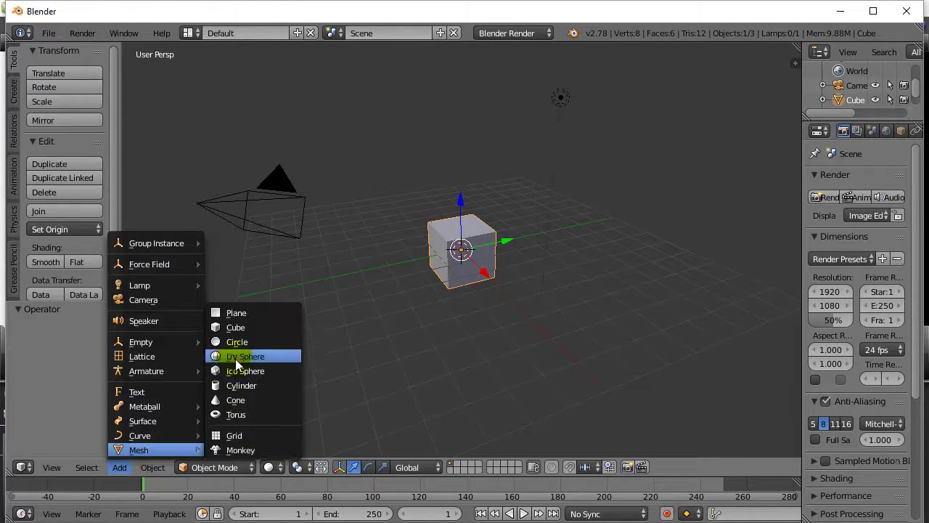
{"action": "left_click", "coordinate": [238, 313]}
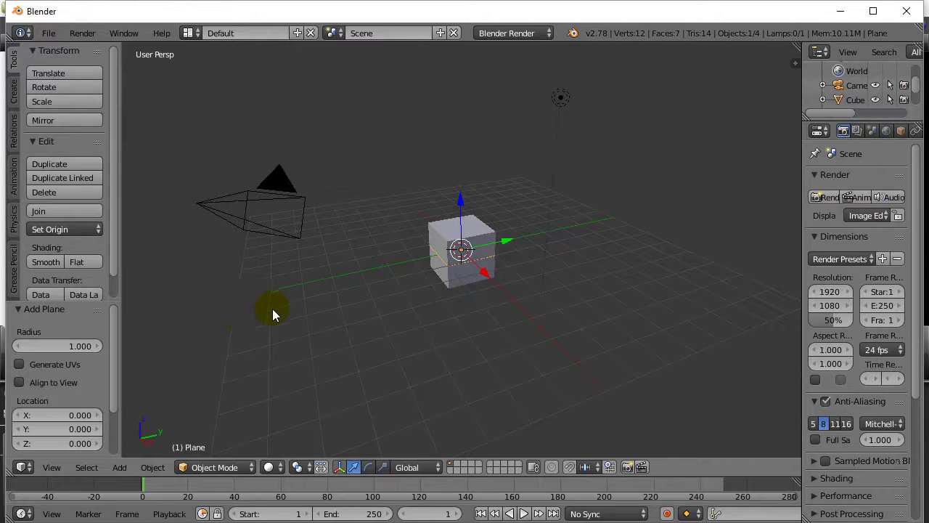
{"action": "left_click_drag", "start_coordinate": [507, 241], "coordinate": [415, 258]}
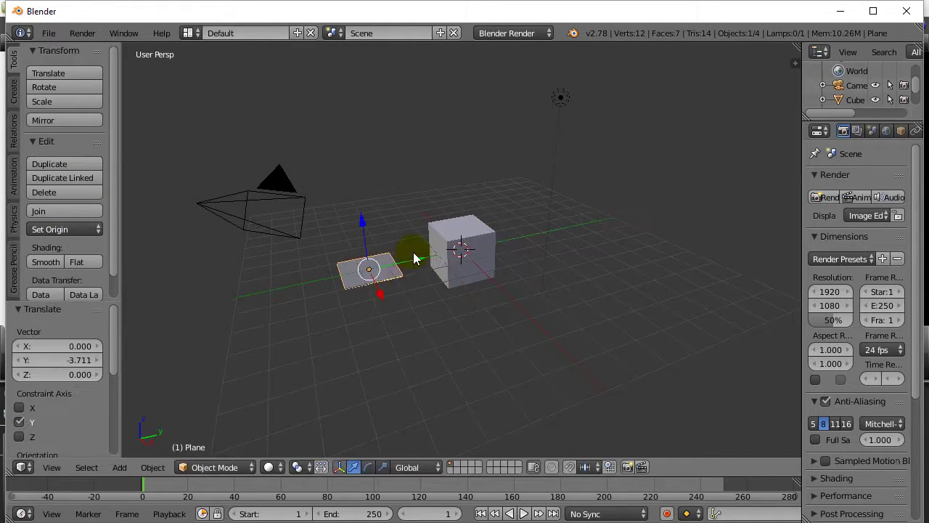
{"action": "key", "text": "s"}
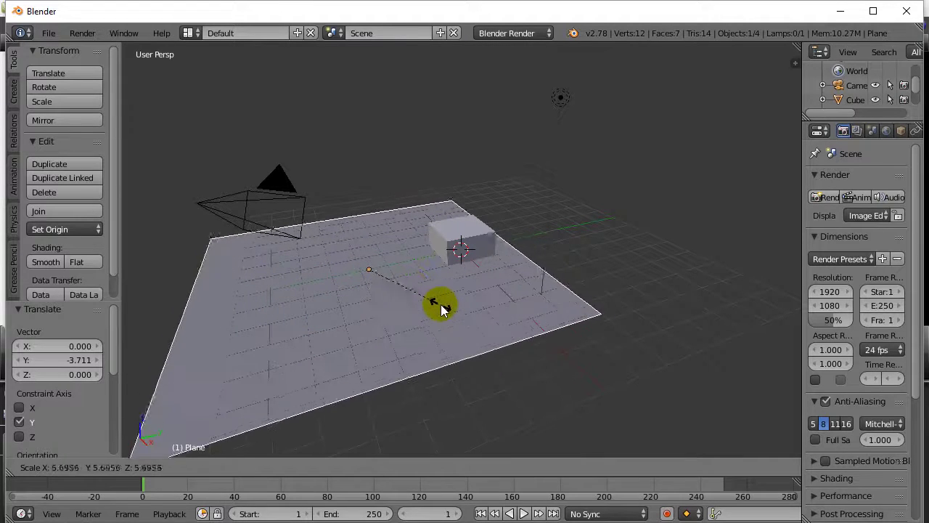
{"action": "left_click", "coordinate": [450, 313]}
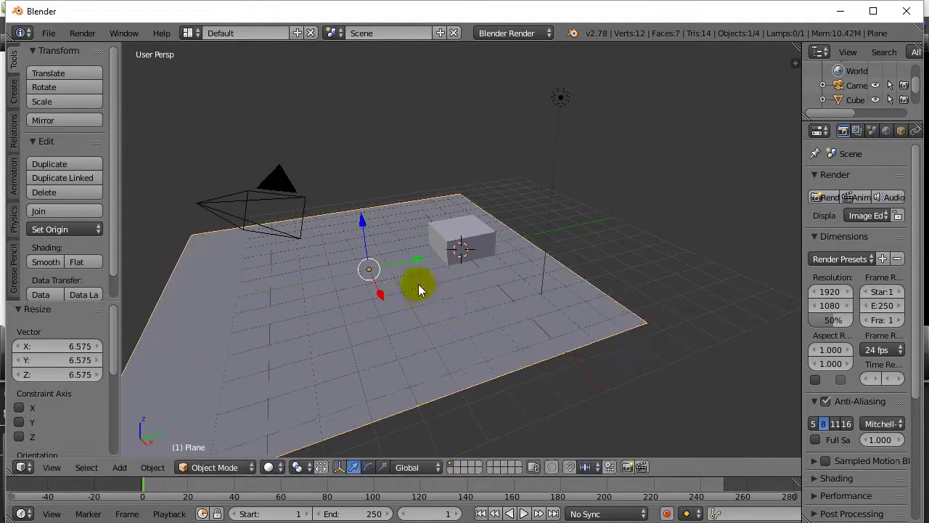
{"action": "left_click_drag", "start_coordinate": [421, 266], "coordinate": [511, 235]}
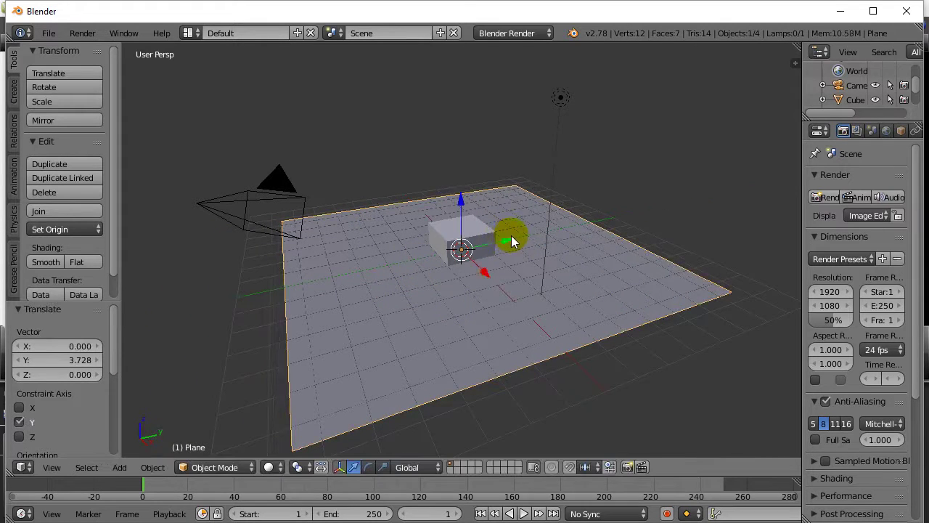
{"action": "right_click", "coordinate": [459, 244]}
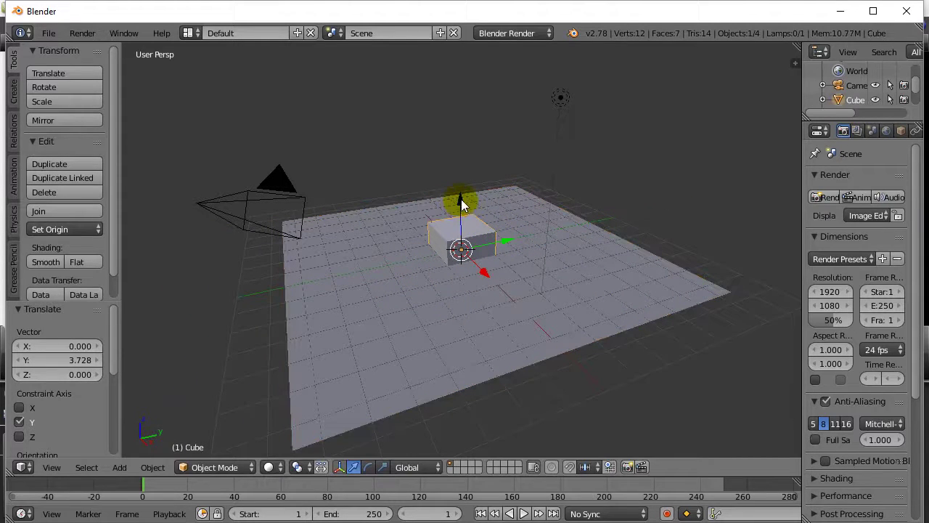
Raise the cube along Z, then add a cylinder and move it beside the cube
{"action": "left_click_drag", "start_coordinate": [461, 200], "coordinate": [465, 167]}
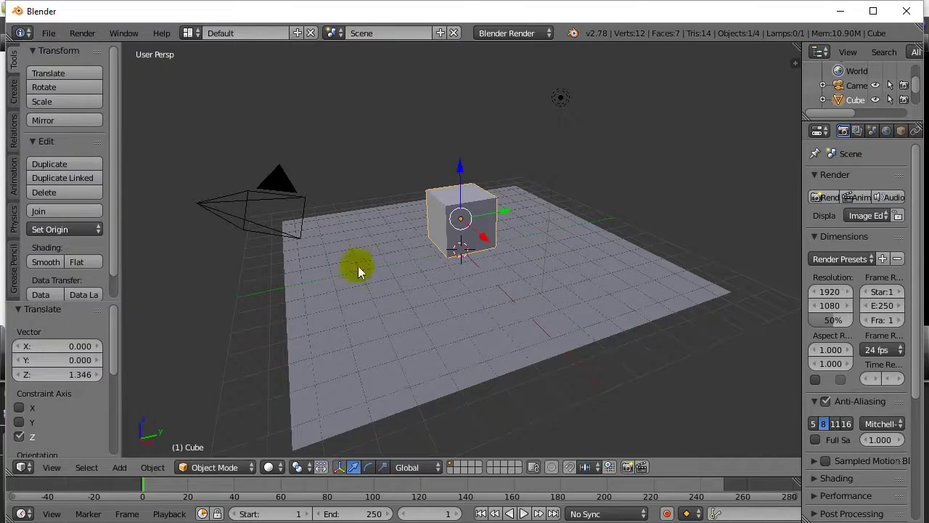
{"action": "left_click", "coordinate": [125, 465]}
{"action": "mouse_move", "coordinate": [142, 449]}
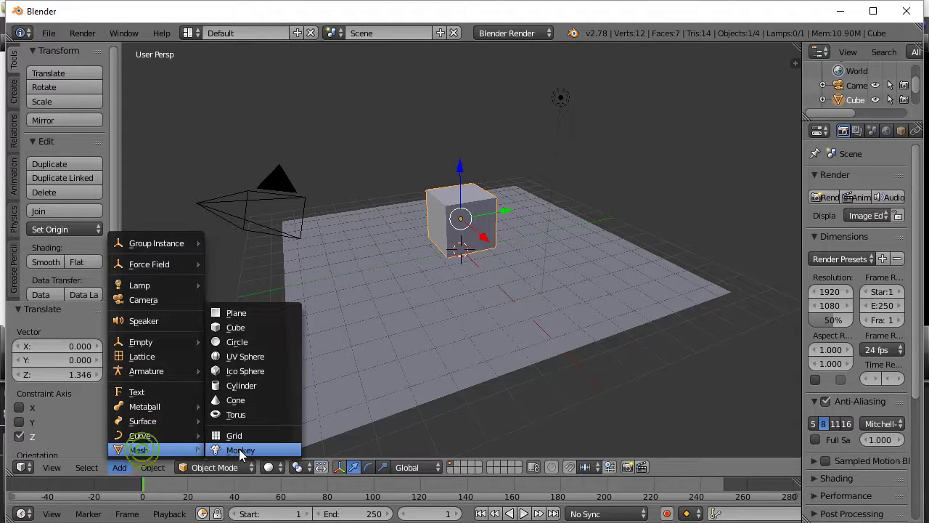
{"action": "left_click", "coordinate": [248, 384]}
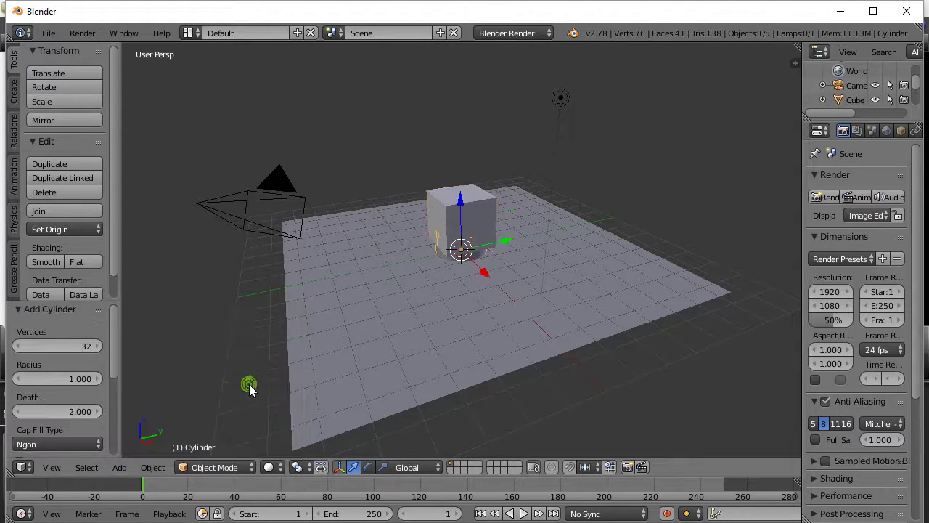
{"action": "left_click_drag", "start_coordinate": [528, 238], "coordinate": [574, 222]}
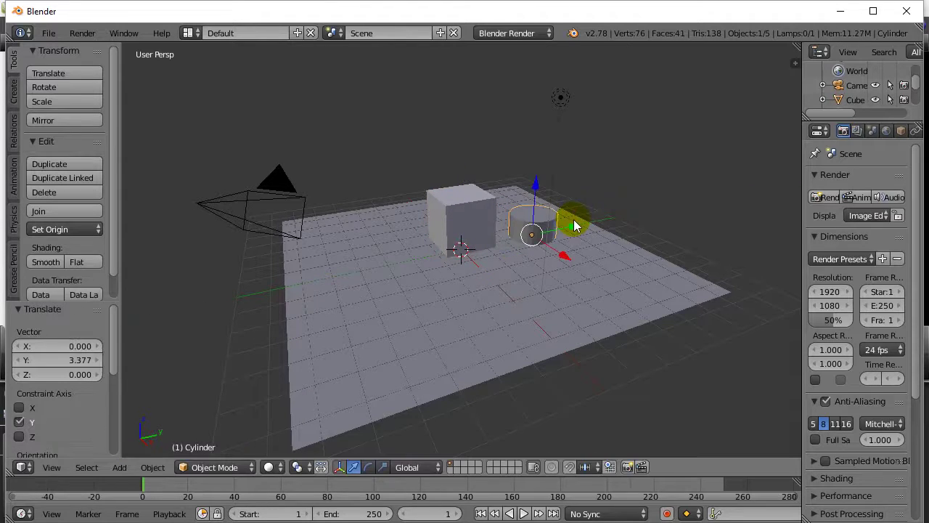
{"action": "left_click_drag", "start_coordinate": [537, 190], "coordinate": [535, 161]}
{"action": "left_click_drag", "start_coordinate": [557, 232], "coordinate": [567, 238]}
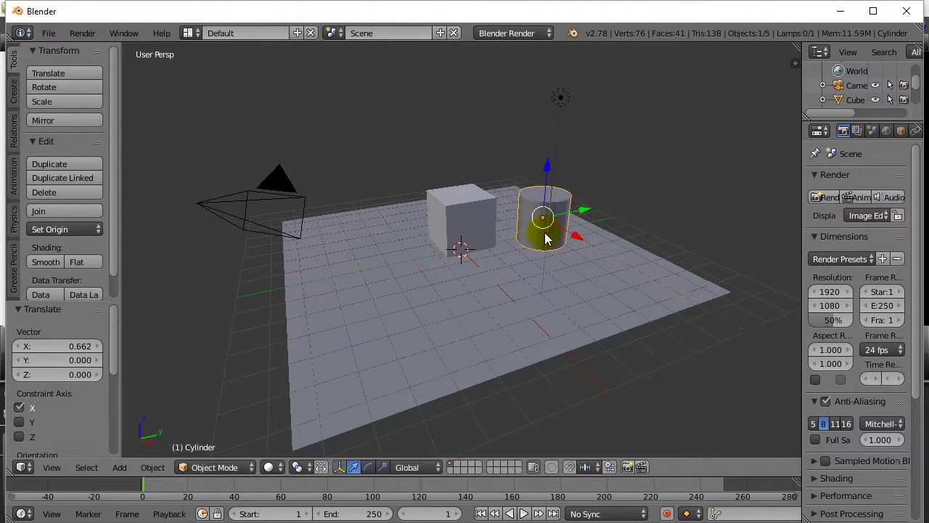
Stretch the cylinder 2.105 along Z, lift it onto the floor, and nudge the cube
{"action": "key", "text": "s"}
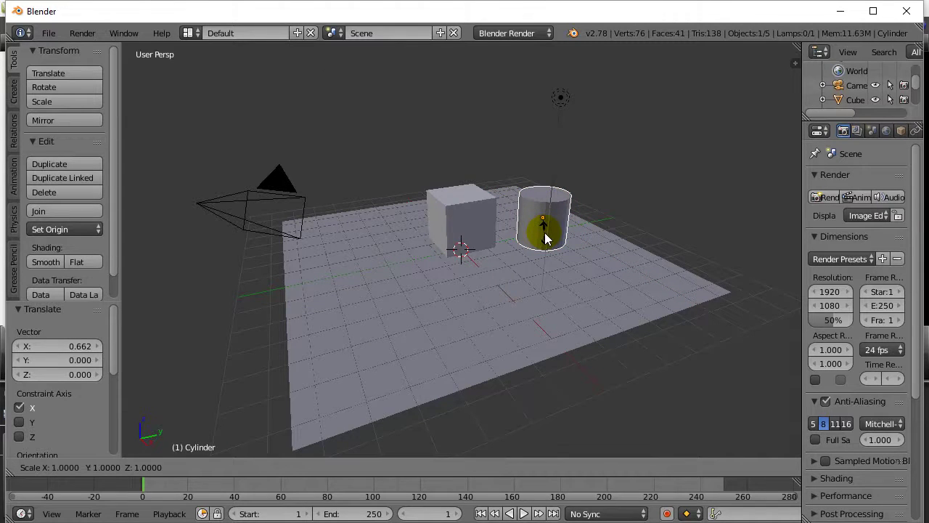
{"action": "key", "text": "z"}
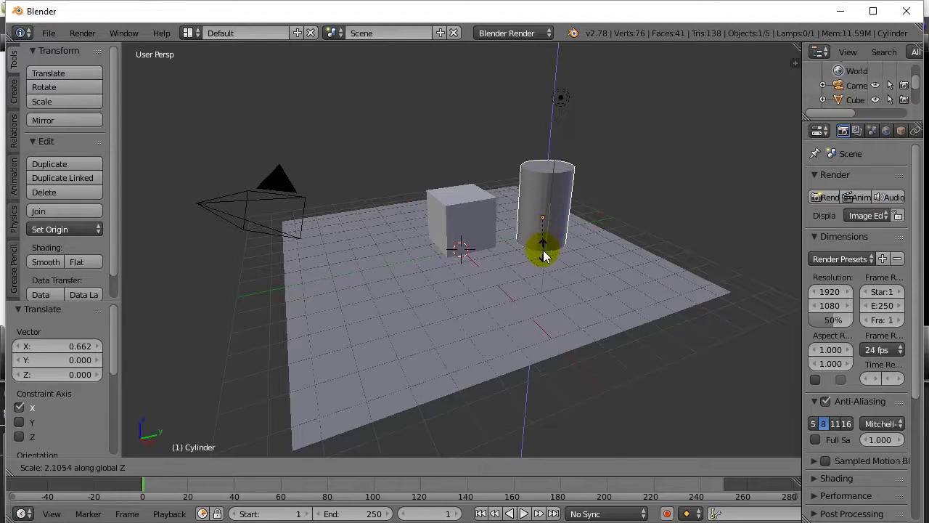
{"action": "left_click", "coordinate": [544, 249]}
{"action": "left_click_drag", "start_coordinate": [551, 191], "coordinate": [552, 135]}
{"action": "right_click", "coordinate": [466, 227]}
{"action": "left_click_drag", "start_coordinate": [459, 163], "coordinate": [461, 163]}
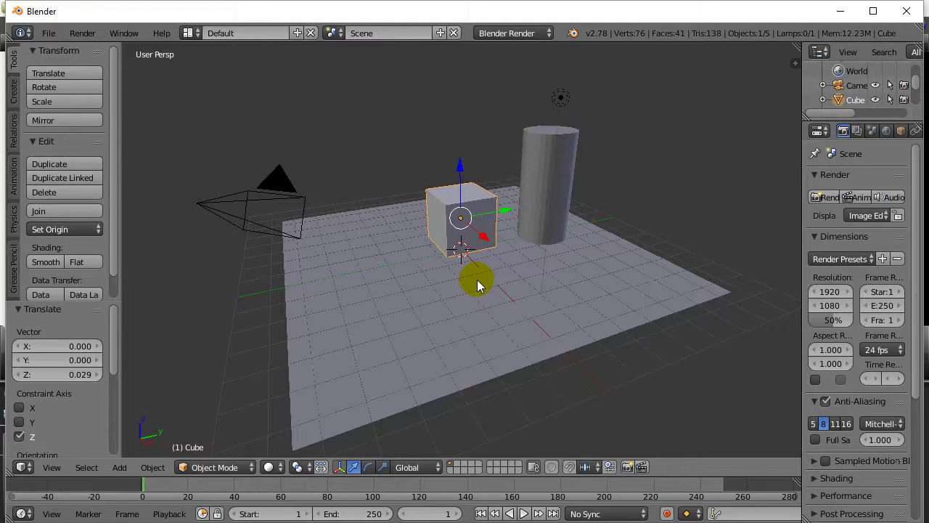
Widen the Properties area and show the cube's Material tab with a taller slot list
{"action": "left_click_drag", "start_coordinate": [801, 252], "coordinate": [667, 252]}
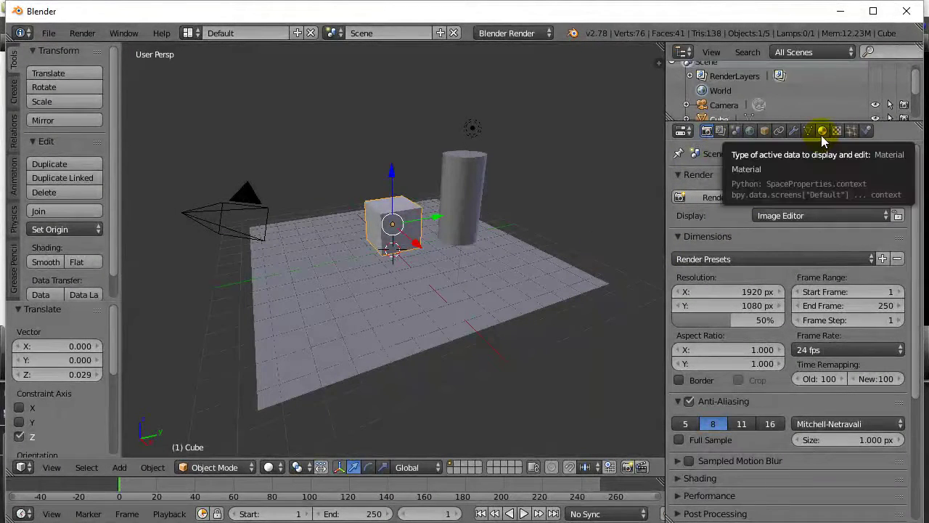
{"action": "left_click", "coordinate": [821, 132]}
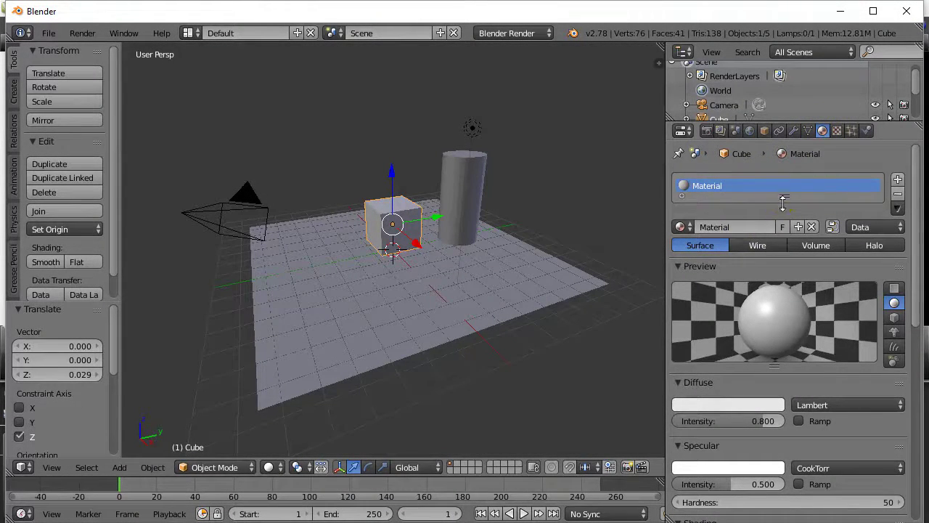
{"action": "left_click_drag", "start_coordinate": [783, 205], "coordinate": [782, 240]}
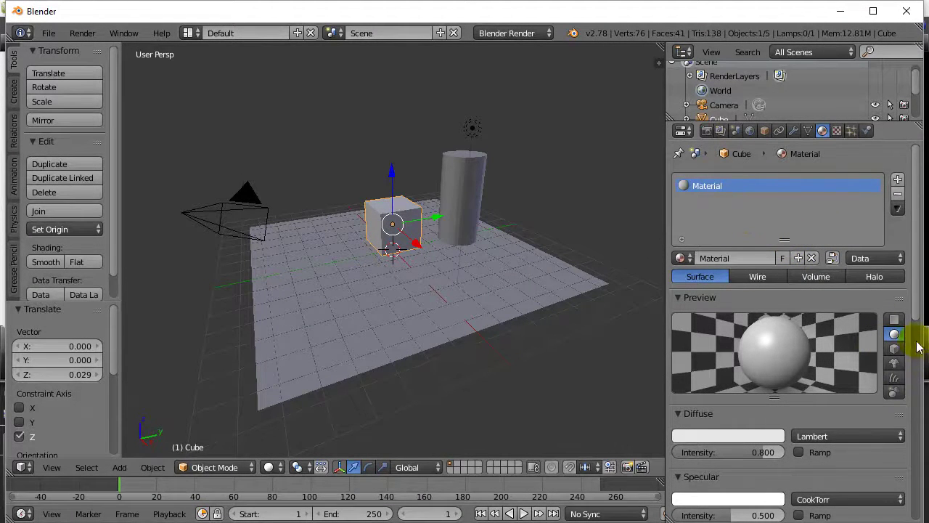
{"action": "mouse_move", "coordinate": [914, 254]}
{"action": "left_mouse_down"}
{"action": "mouse_move", "coordinate": [919, 460]}
{"action": "mouse_move", "coordinate": [913, 256]}
{"action": "left_mouse_up"}
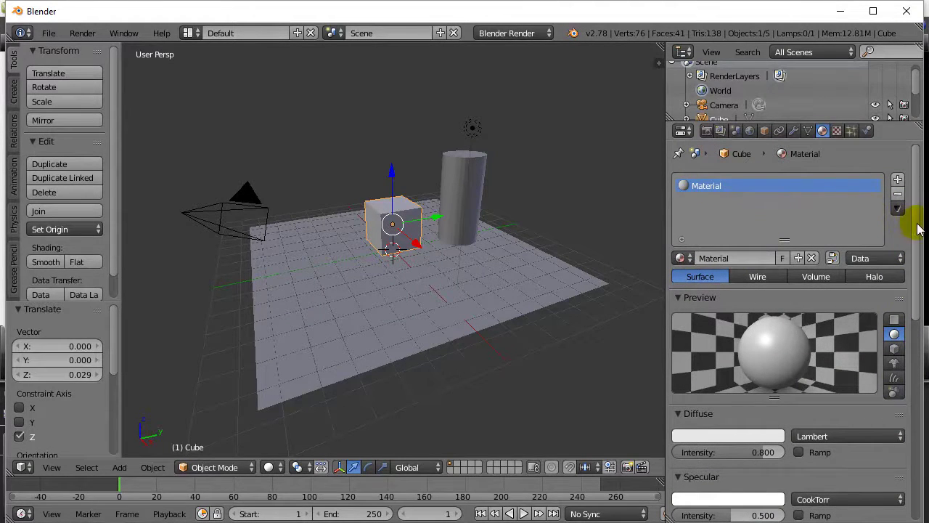
{"action": "mouse_move", "coordinate": [916, 217]}
{"action": "left_mouse_down"}
{"action": "mouse_move", "coordinate": [919, 449]}
{"action": "mouse_move", "coordinate": [909, 208]}
{"action": "left_mouse_up"}
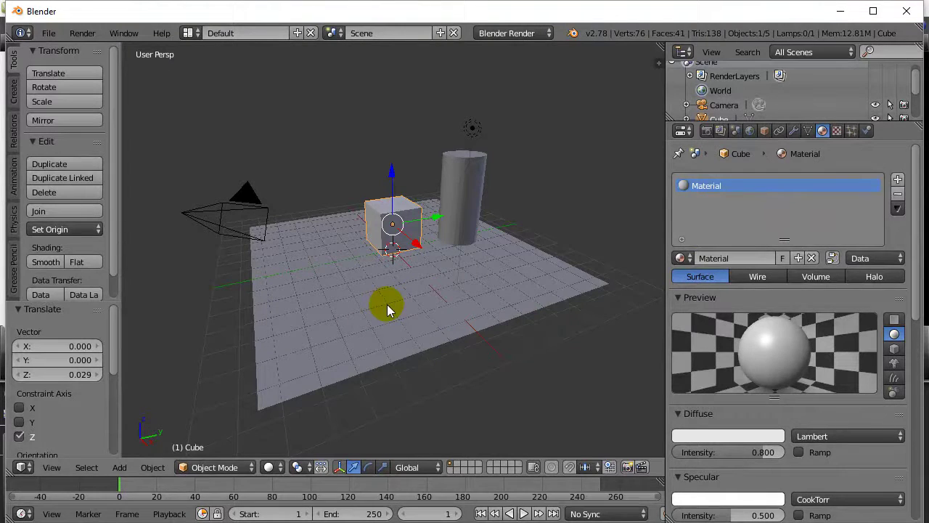
Reselect the cube and scroll until its white Lambert Diffuse panel is visible
{"action": "right_click", "coordinate": [375, 230]}
{"action": "right_click", "coordinate": [381, 231]}
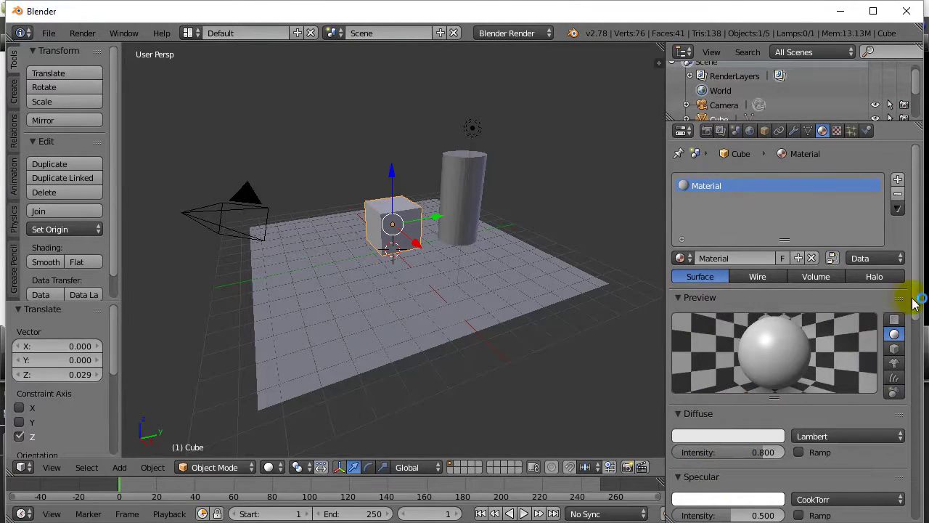
{"action": "scroll", "coordinate": [916, 307], "scroll_direction": "down", "scroll_amount": 1}
{"action": "scroll", "coordinate": [916, 307], "scroll_direction": "down", "scroll_amount": 1}
{"action": "scroll", "coordinate": [914, 310], "scroll_direction": "up", "scroll_amount": 2}
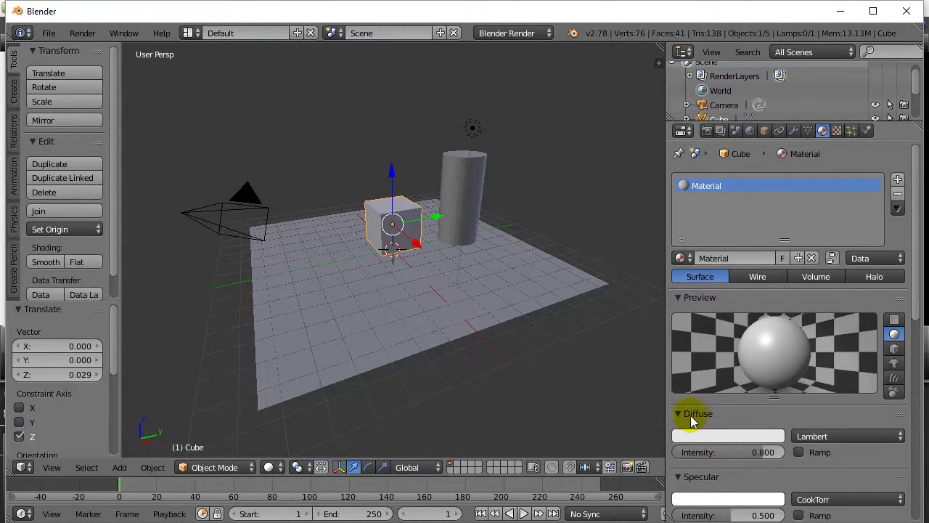
Set the cube's diffuse colour to bright yellow (R 1.000, G 0.984, B 0.002)
{"action": "left_click", "coordinate": [727, 437]}
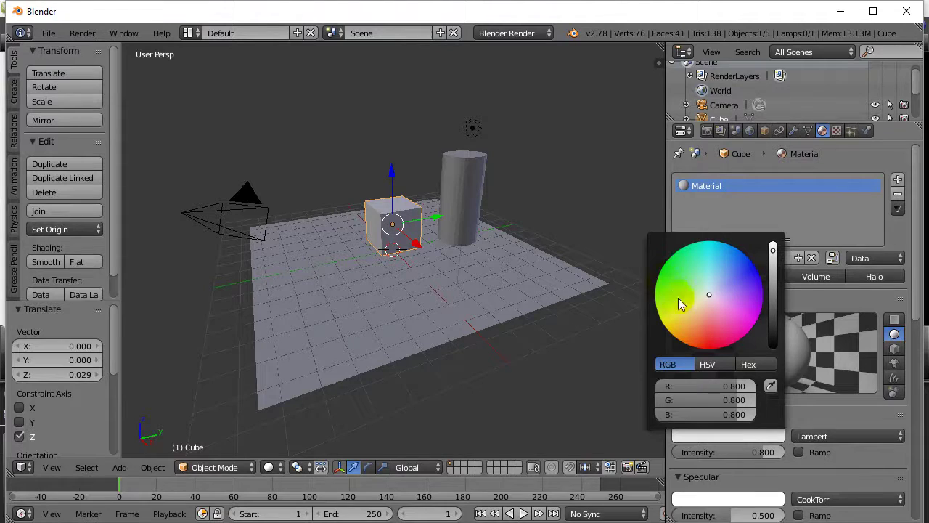
{"action": "left_click", "coordinate": [674, 315]}
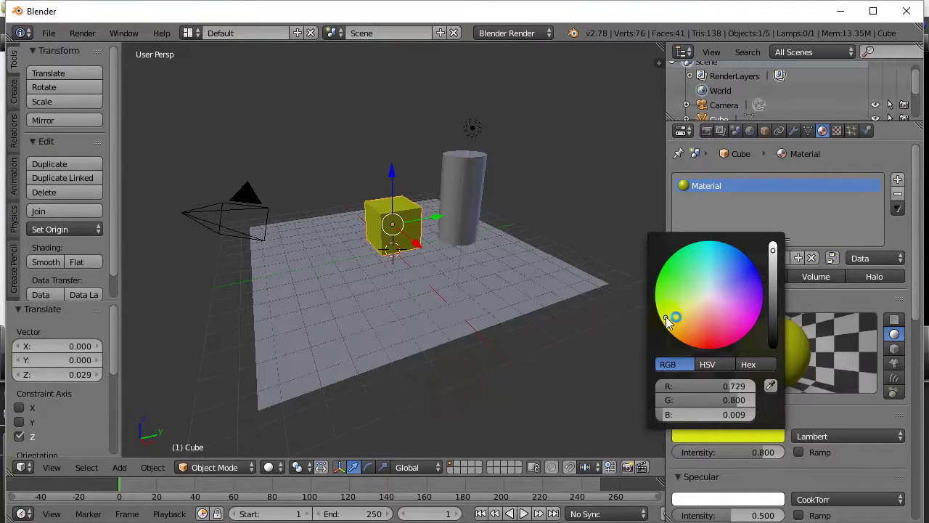
{"action": "left_click", "coordinate": [671, 326]}
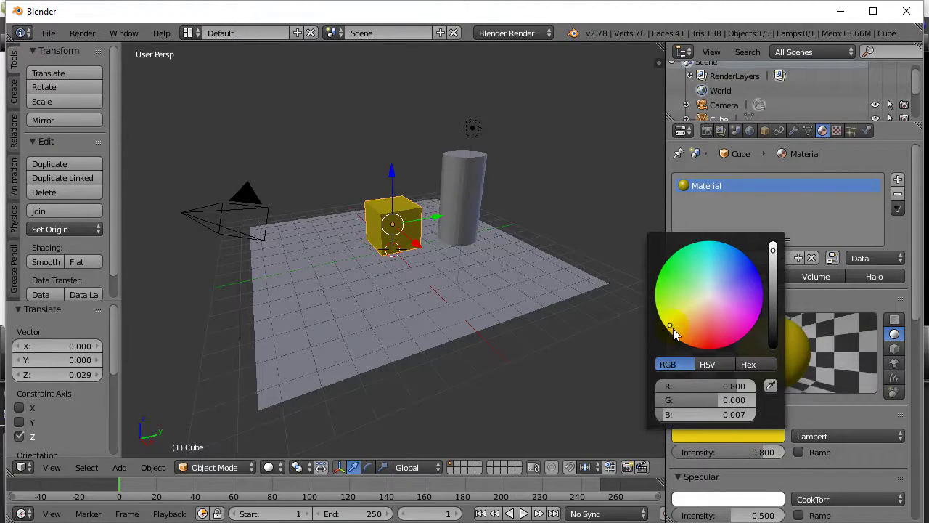
{"action": "left_click", "coordinate": [673, 329]}
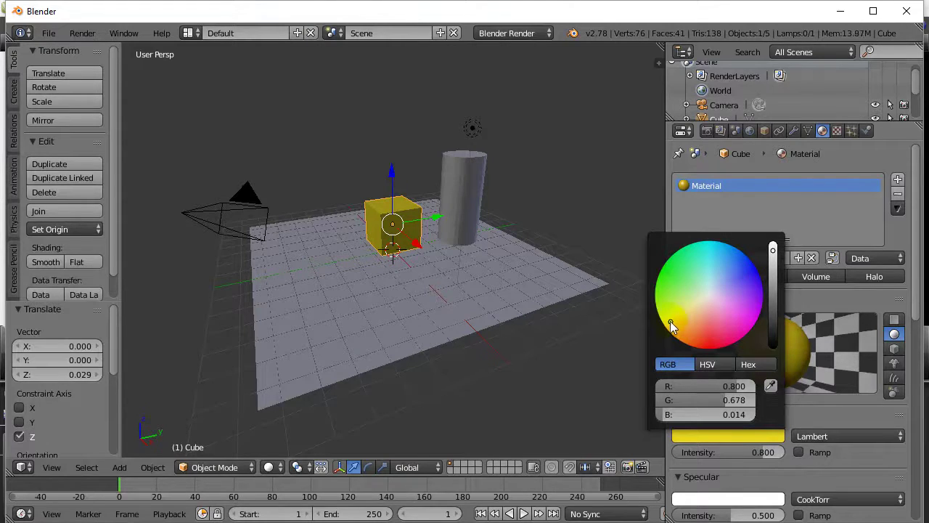
{"action": "left_click", "coordinate": [664, 321]}
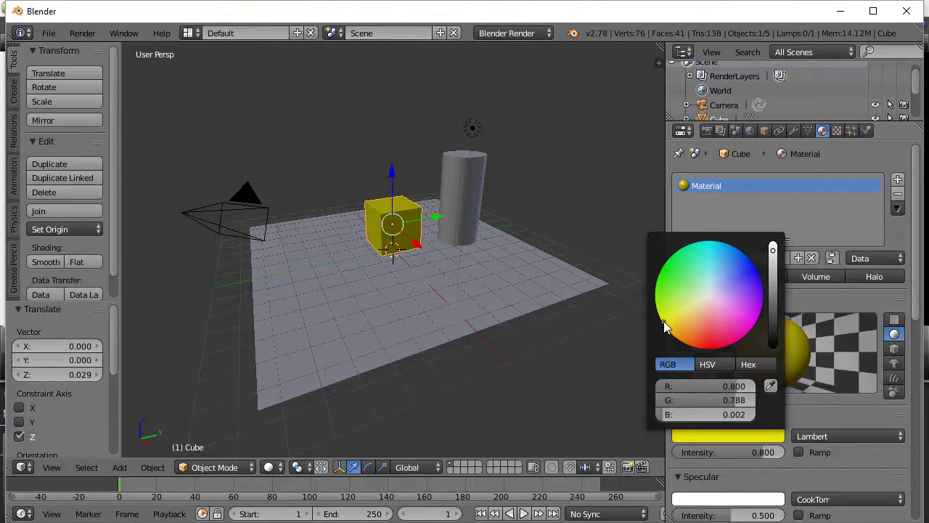
{"action": "left_click", "coordinate": [773, 244]}
{"action": "mouse_move", "coordinate": [772, 244]}
{"action": "left_mouse_down"}
{"action": "mouse_move", "coordinate": [772, 329]}
{"action": "mouse_move", "coordinate": [773, 242]}
{"action": "left_mouse_up"}
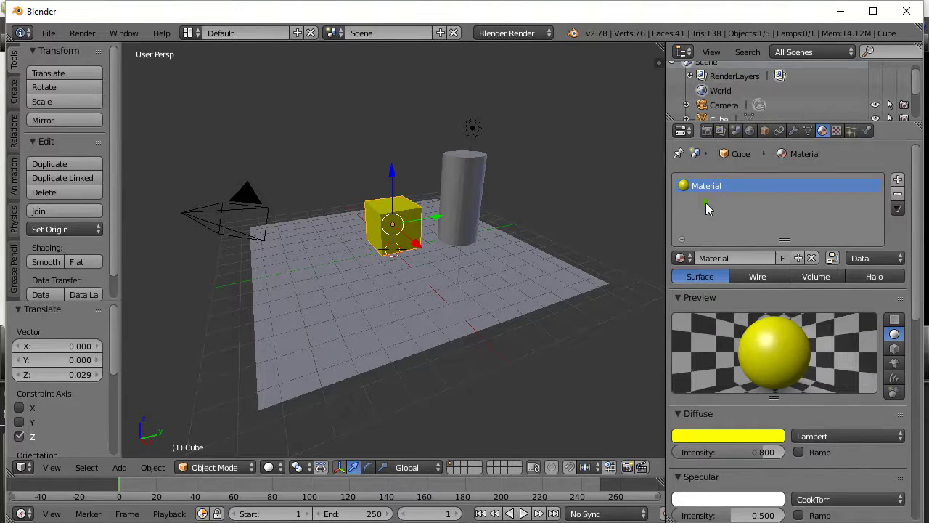
Select the cylinder and create a new material, Material.001, in a new slot
{"action": "right_click", "coordinate": [458, 198]}
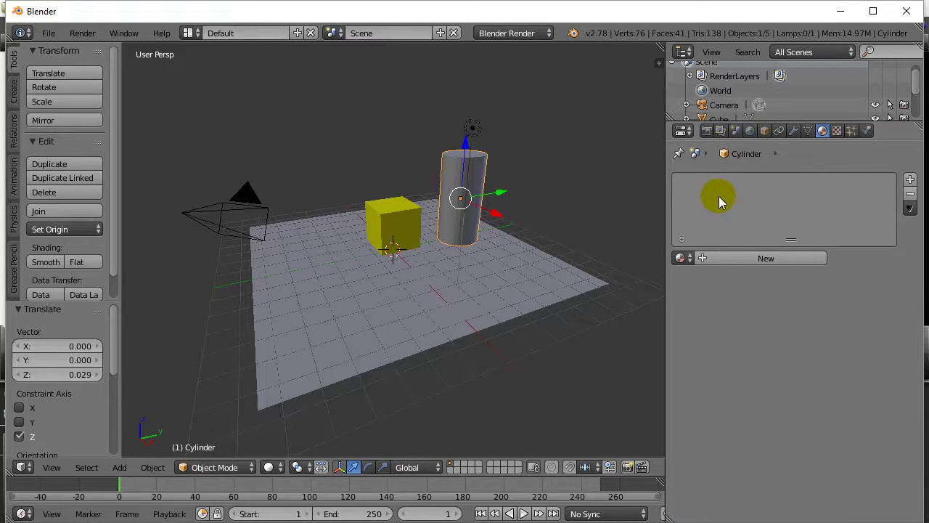
{"action": "left_click", "coordinate": [910, 180]}
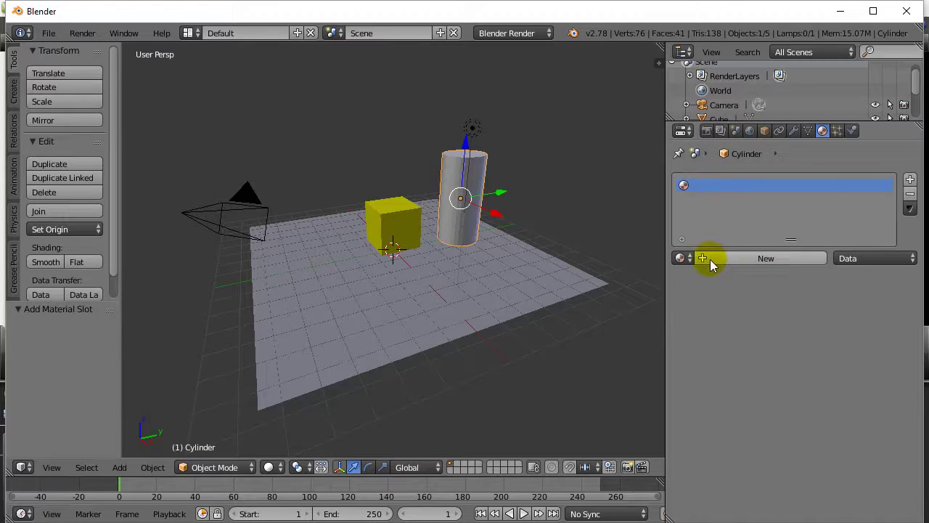
{"action": "left_click", "coordinate": [764, 257]}
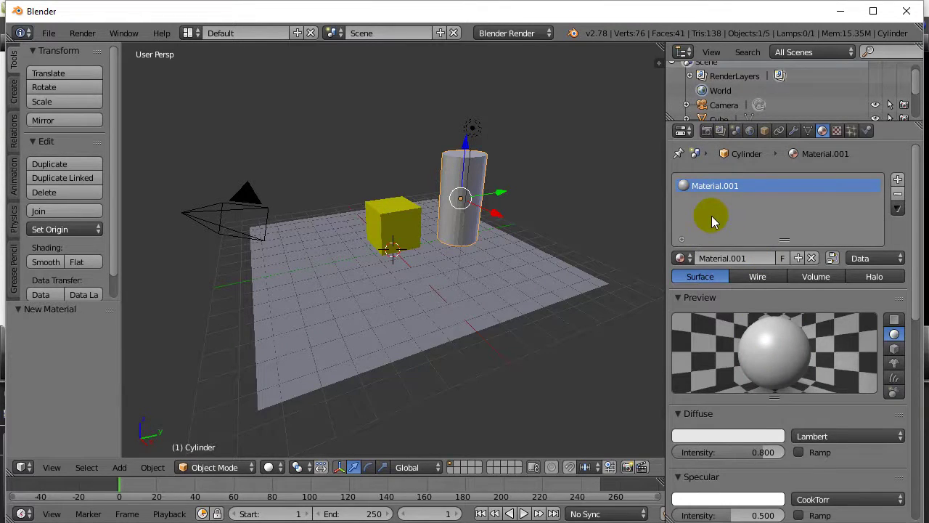
Set Material.001's diffuse colour to pink
{"action": "left_click", "coordinate": [730, 439]}
{"action": "mouse_move", "coordinate": [707, 330]}
{"action": "left_mouse_down"}
{"action": "mouse_move", "coordinate": [708, 308]}
{"action": "mouse_move", "coordinate": [708, 321]}
{"action": "mouse_move", "coordinate": [724, 315]}
{"action": "left_mouse_up"}
{"action": "left_click_drag", "start_coordinate": [772, 251], "coordinate": [773, 260]}
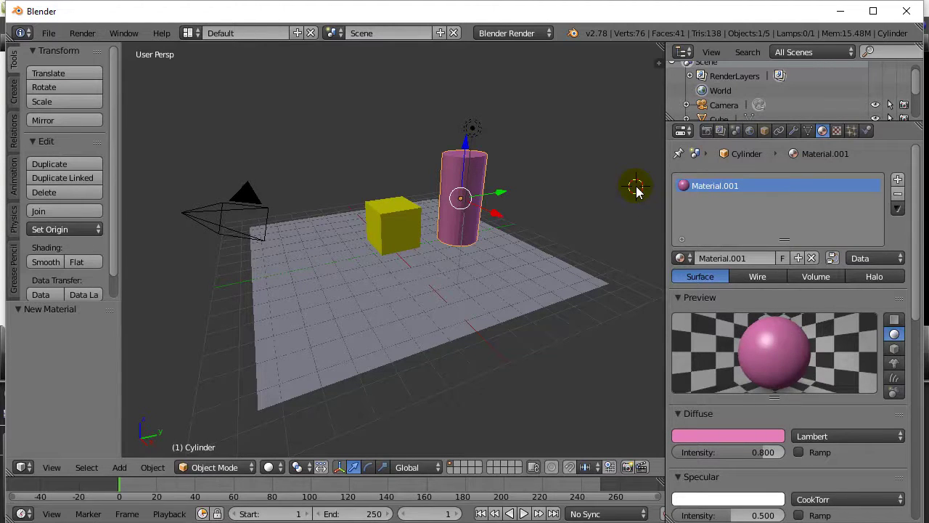
Select the ground plane and create a new material, Material.002, in a new slot
{"action": "right_click", "coordinate": [404, 307]}
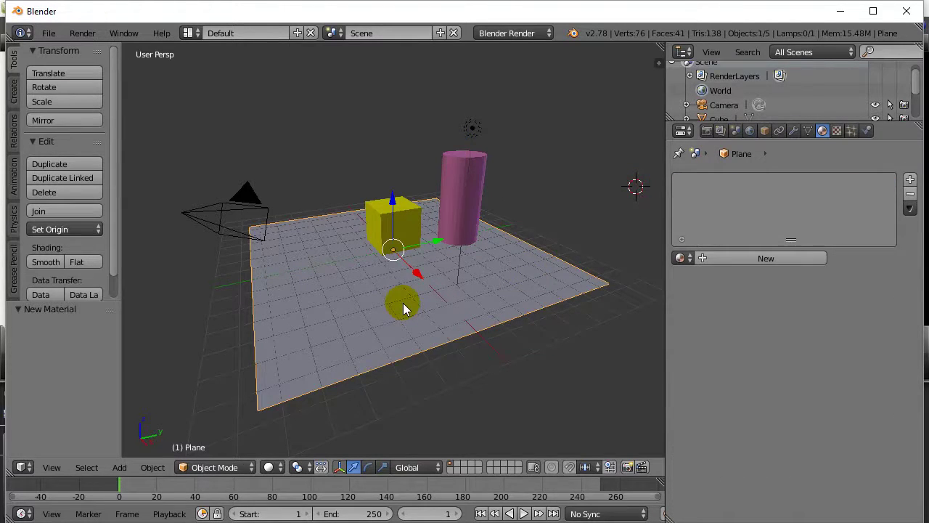
{"action": "left_click", "coordinate": [910, 180]}
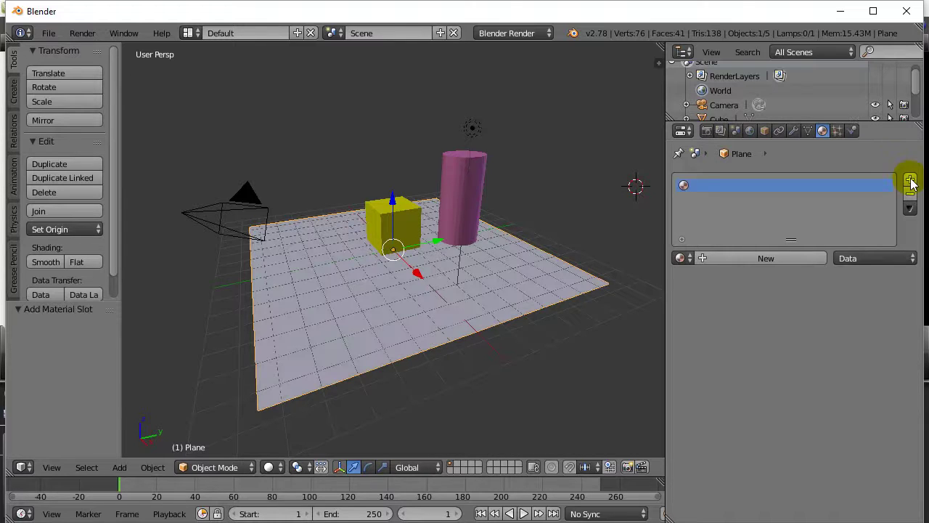
{"action": "left_click", "coordinate": [766, 260]}
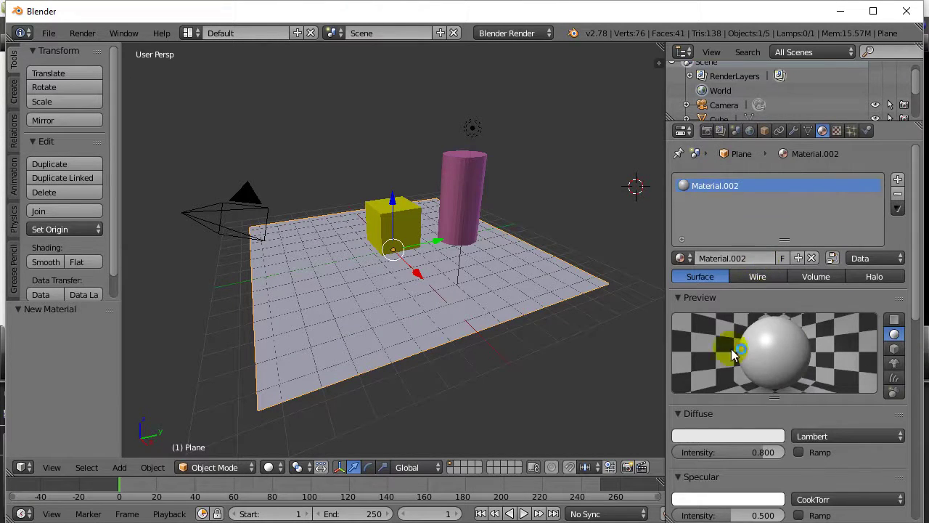
Set Material.002's diffuse colour to a darker green
{"action": "left_click", "coordinate": [711, 435]}
{"action": "mouse_move", "coordinate": [685, 332]}
{"action": "left_mouse_down"}
{"action": "mouse_move", "coordinate": [666, 270]}
{"action": "mouse_move", "coordinate": [680, 253]}
{"action": "left_mouse_up"}
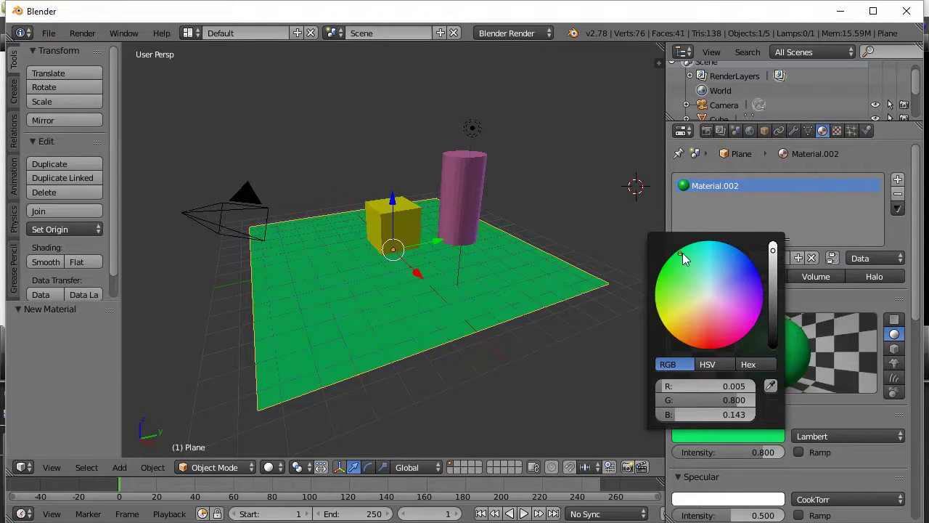
{"action": "mouse_move", "coordinate": [773, 249]}
{"action": "left_mouse_down"}
{"action": "mouse_move", "coordinate": [772, 276]}
{"action": "mouse_move", "coordinate": [773, 258]}
{"action": "left_mouse_up"}
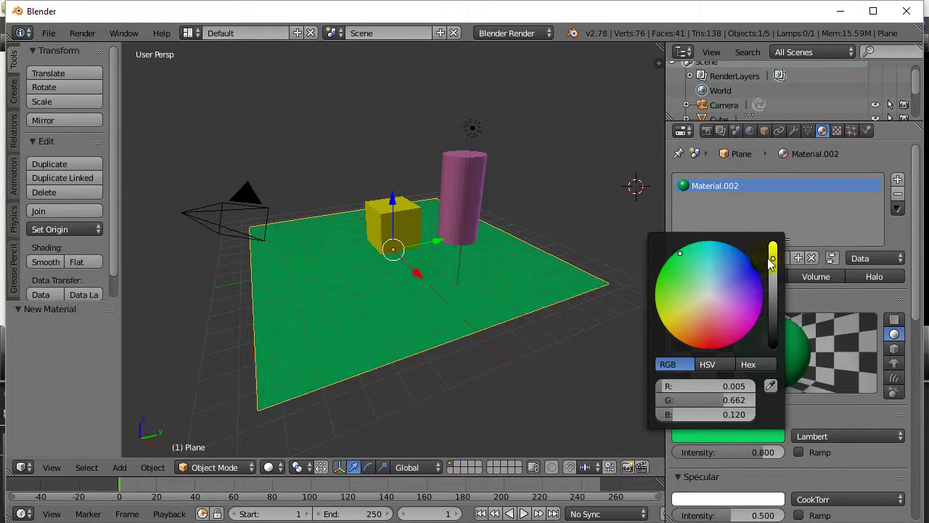
{"action": "left_click", "coordinate": [597, 360]}
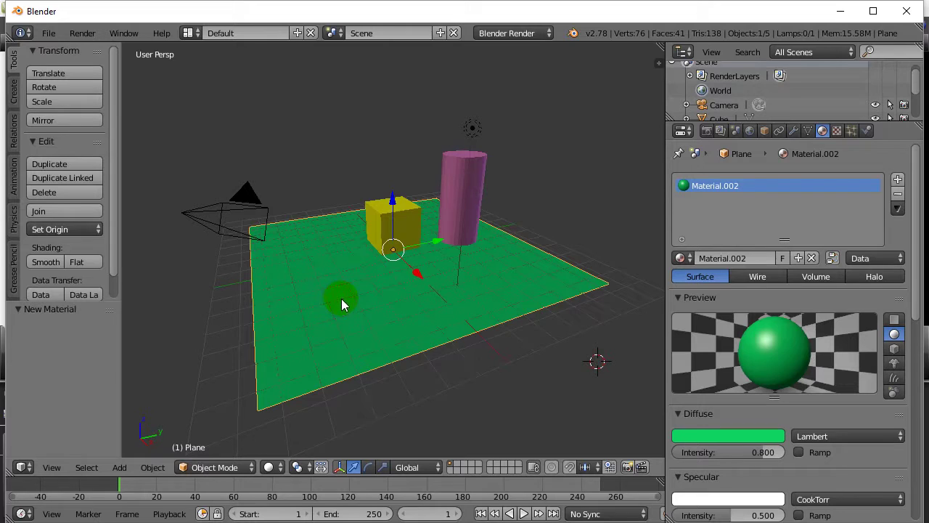
Render the scene from the Render tab of the Properties editor
{"action": "left_click", "coordinate": [707, 131]}
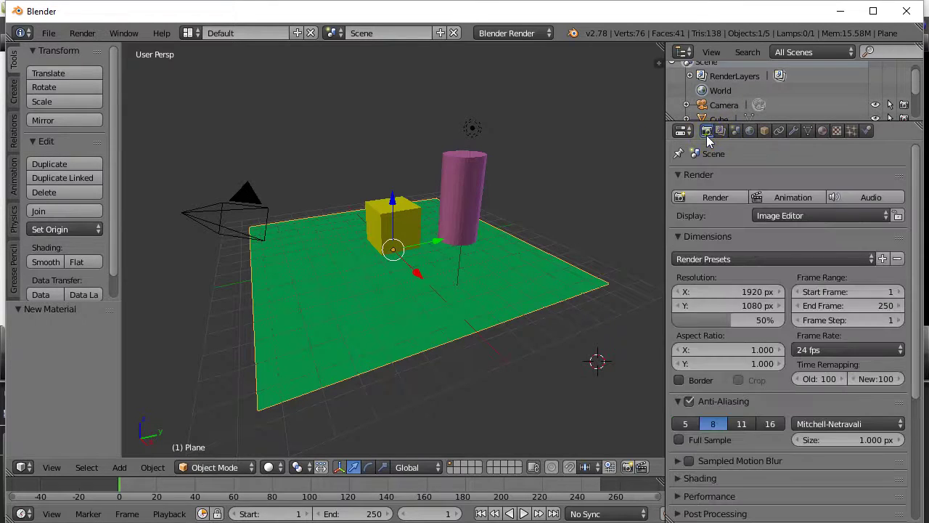
{"action": "left_click", "coordinate": [717, 199]}
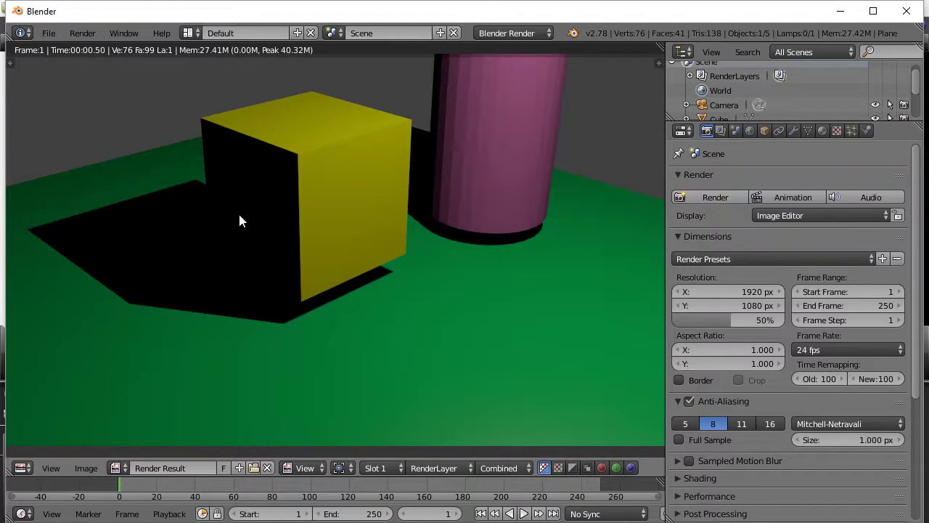
{"action": "left_click", "coordinate": [476, 123]}
Leave the Render Result with Esc and return to the 3D viewport
{"action": "key", "text": "Escape"}
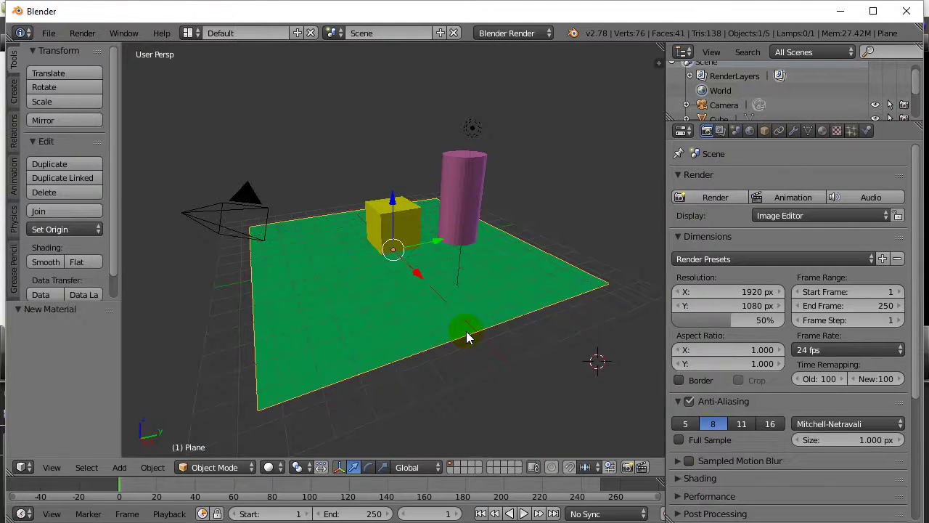